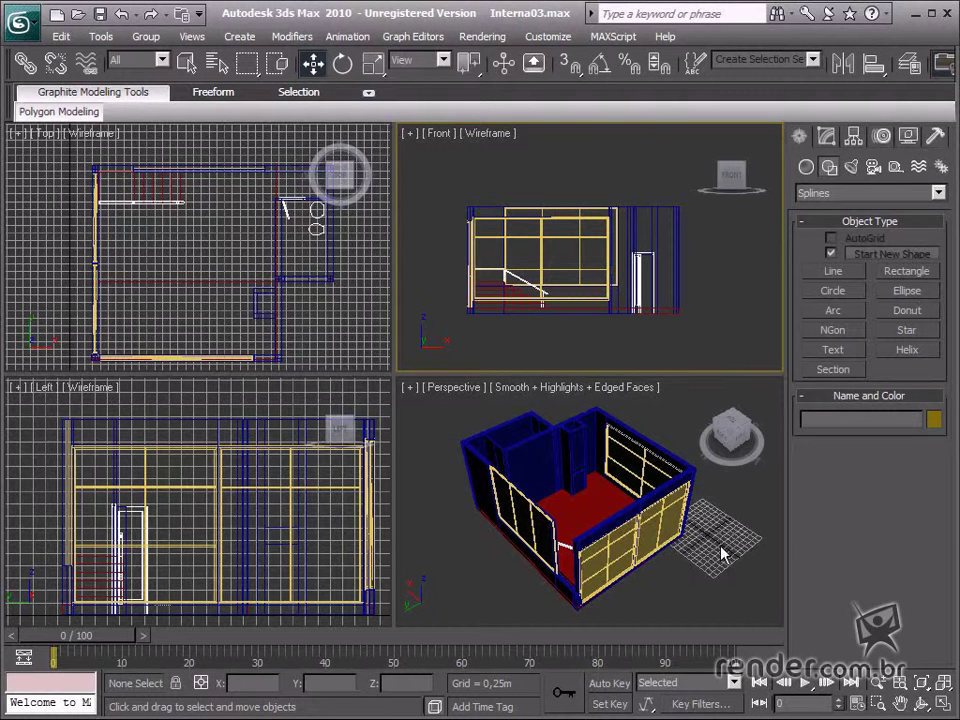
- Examine the room model in the perspective view from different angles and distances
middle_click_drag(666, 545, 637, 544)
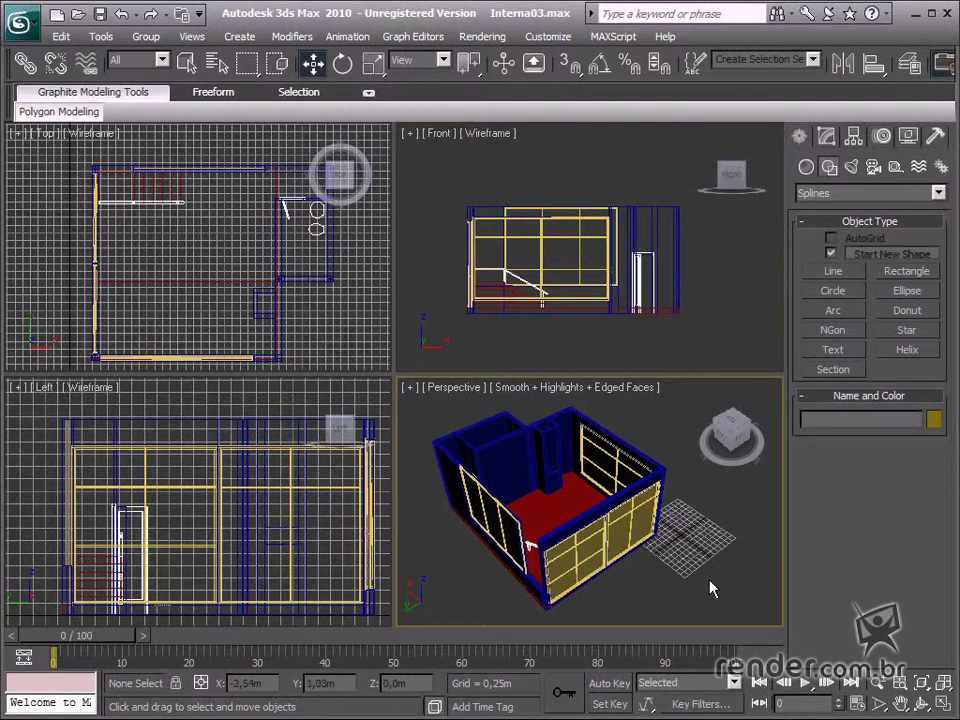
middle_click_drag(709, 587, 740, 594)
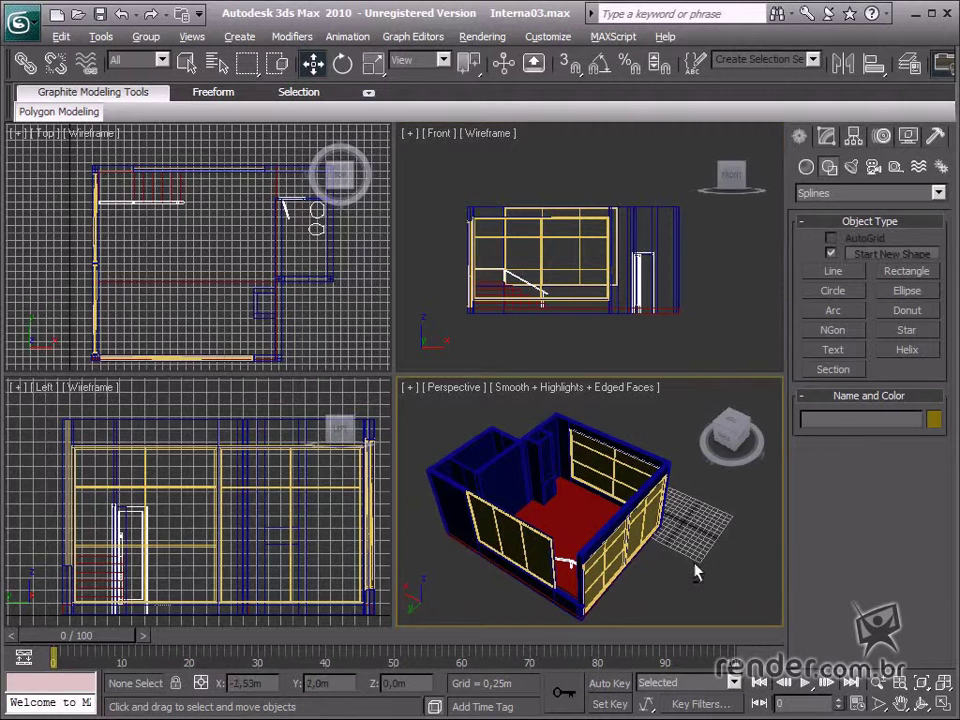
key("alt+w")
middle_click_drag(414, 494, 519, 435, "alt")
scroll(519, 435, "up", 5)
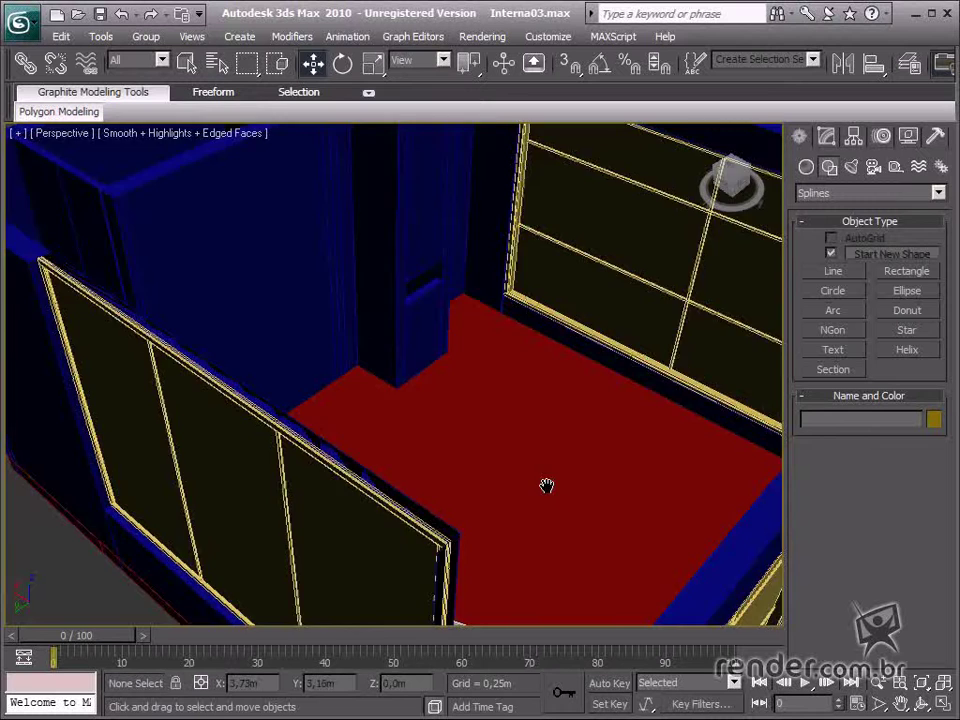
scroll(546, 486, "down", 4)
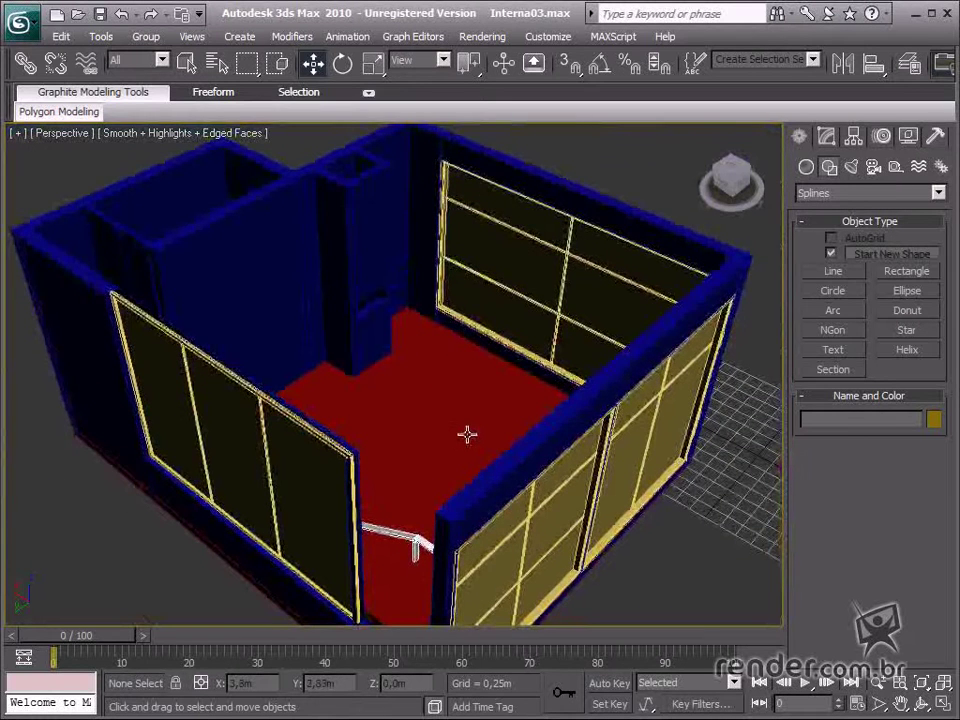
scroll(467, 434, "down", 3)
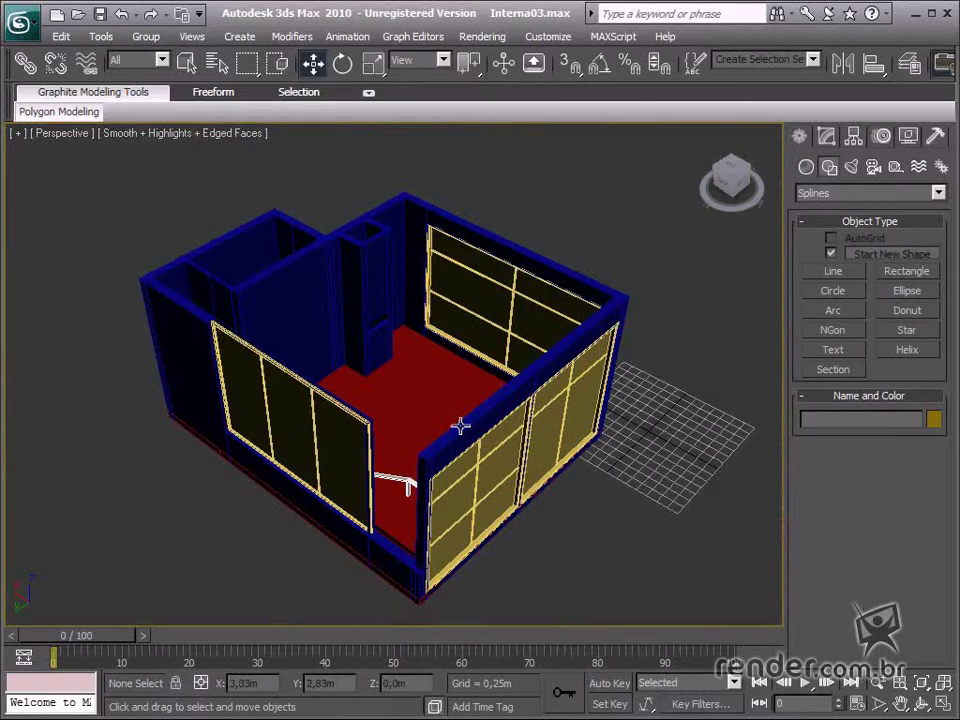
middle_click_drag(454, 427, 455, 421)
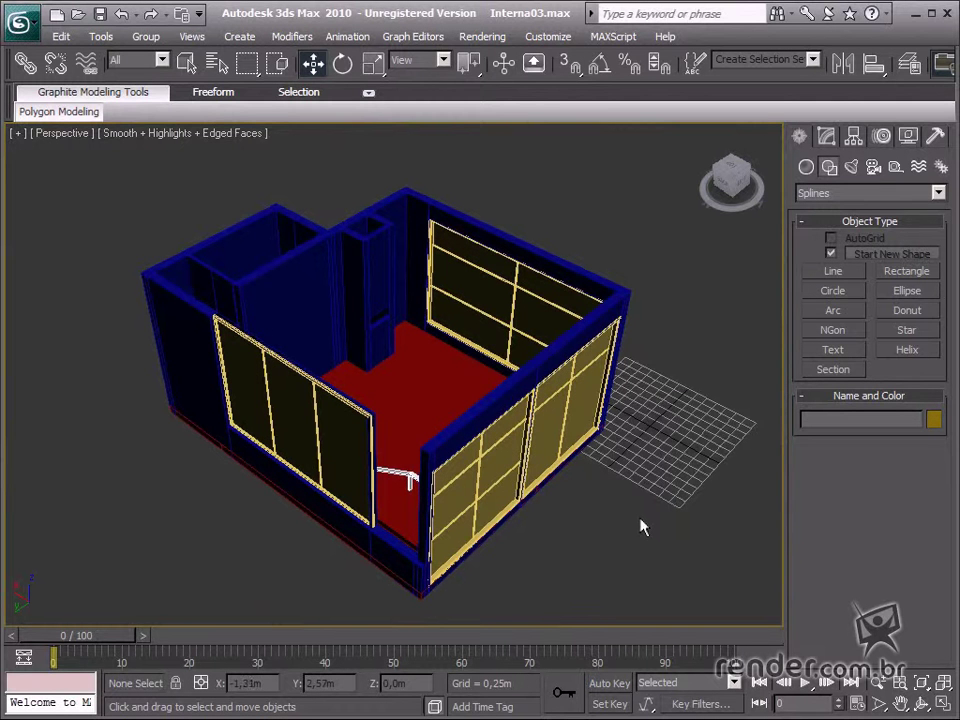
- Draw a closed line profile beside the floor level in the front view, about 0.07 m wide and 0.16 m tall, with a curved outer side
left_click(942, 705)
left_click(834, 272)
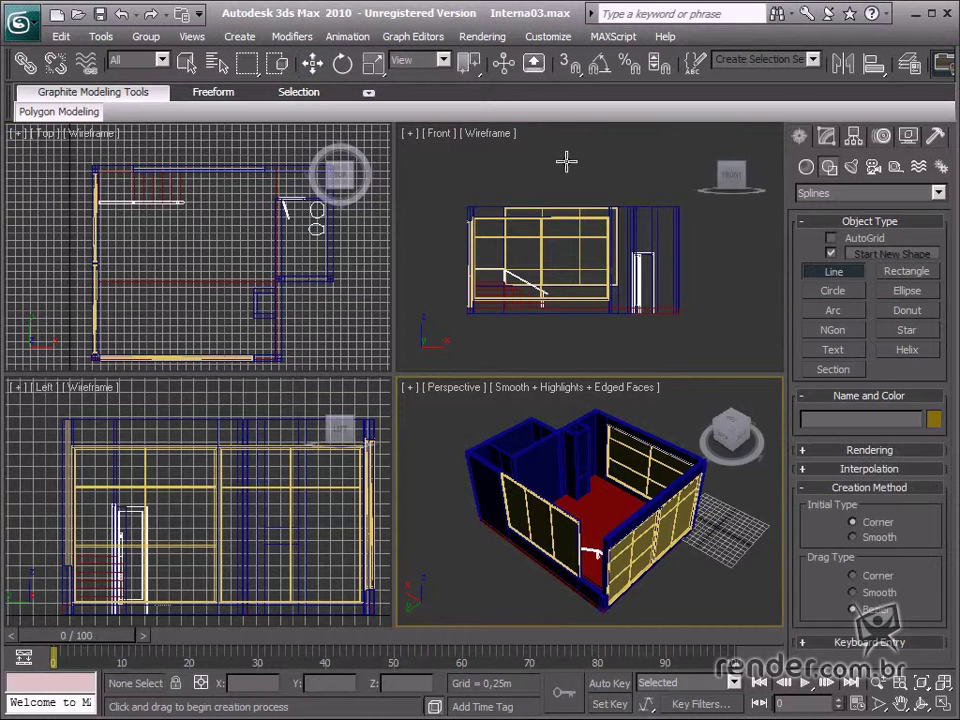
right_click(526, 145)
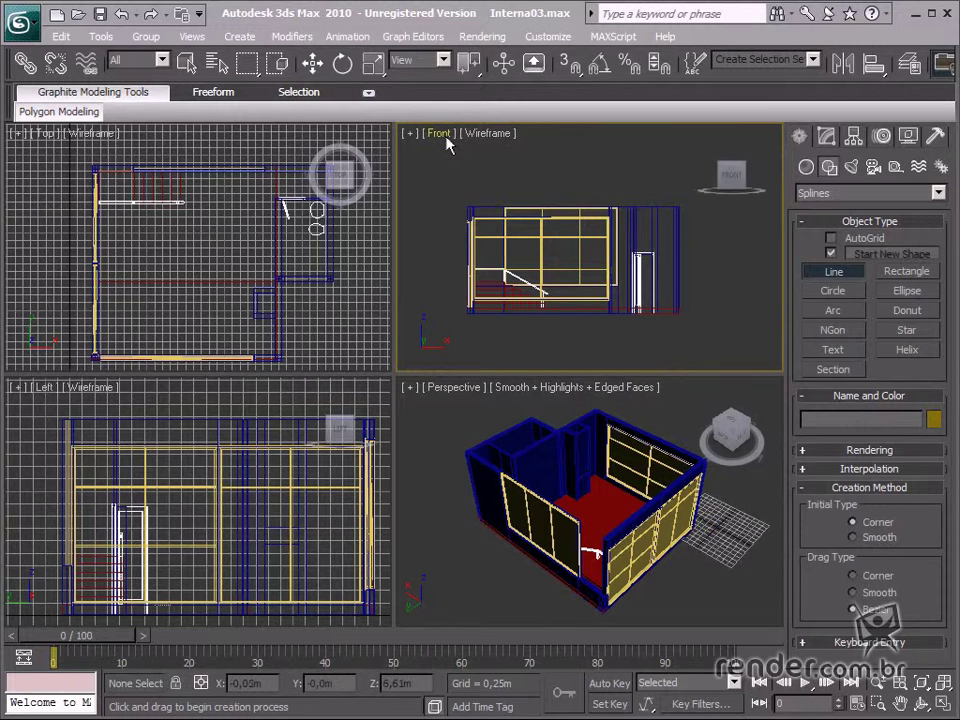
key("alt+w")
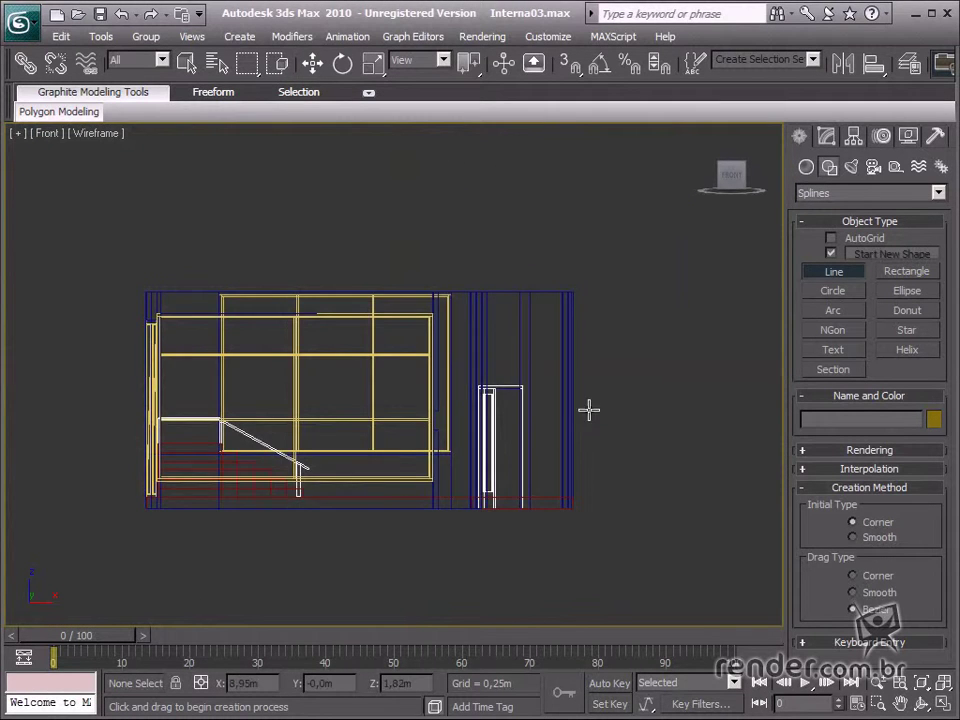
scroll(589, 407, "up", 5)
scroll(517, 454, "up", 5)
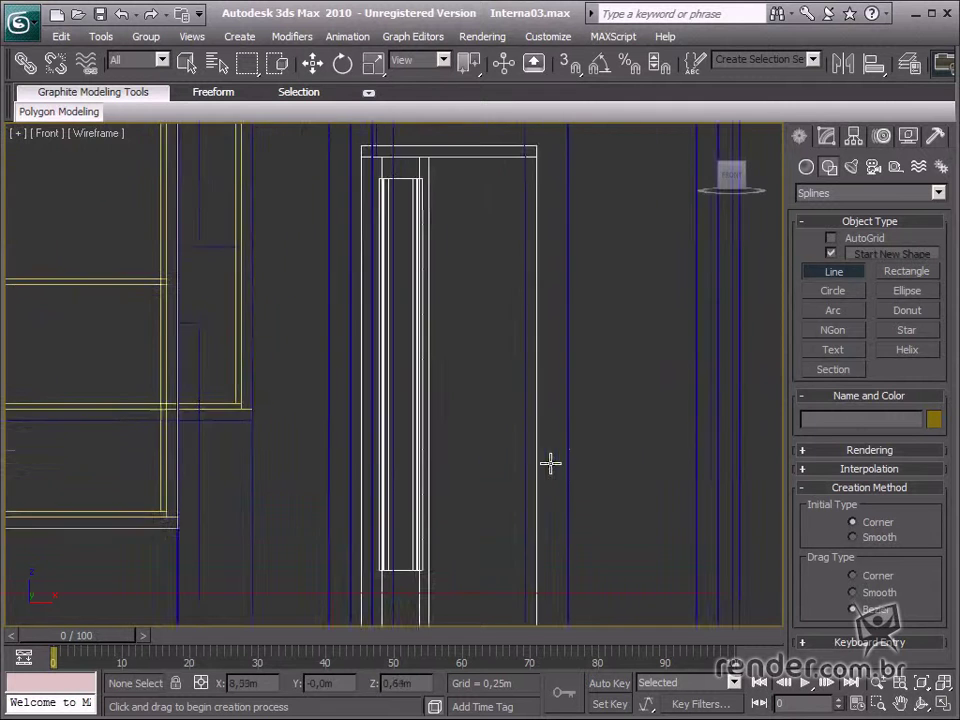
scroll(612, 471, "up", 4)
middle_click_drag(604, 468, 585, 454)
middle_click_drag(662, 452, 336, 458)
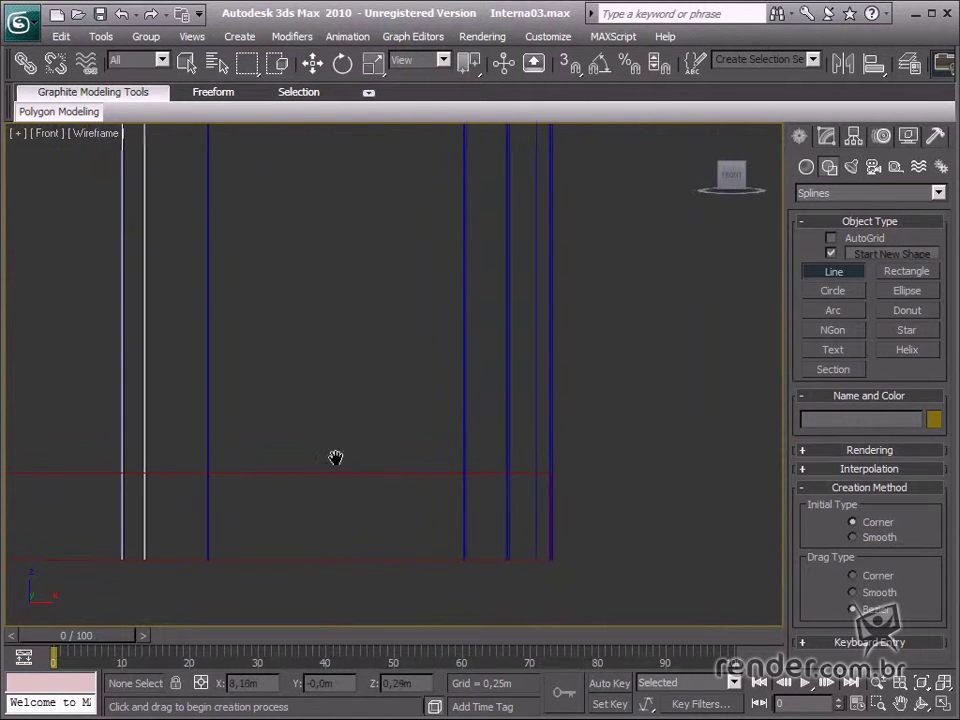
left_click(411, 471)
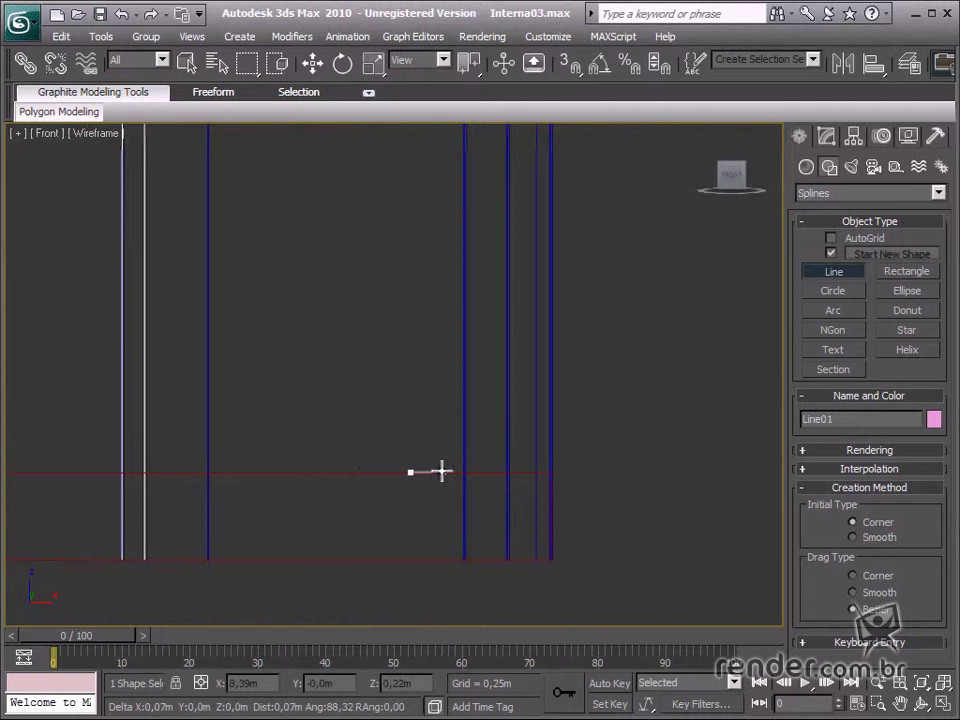
left_click(441, 472)
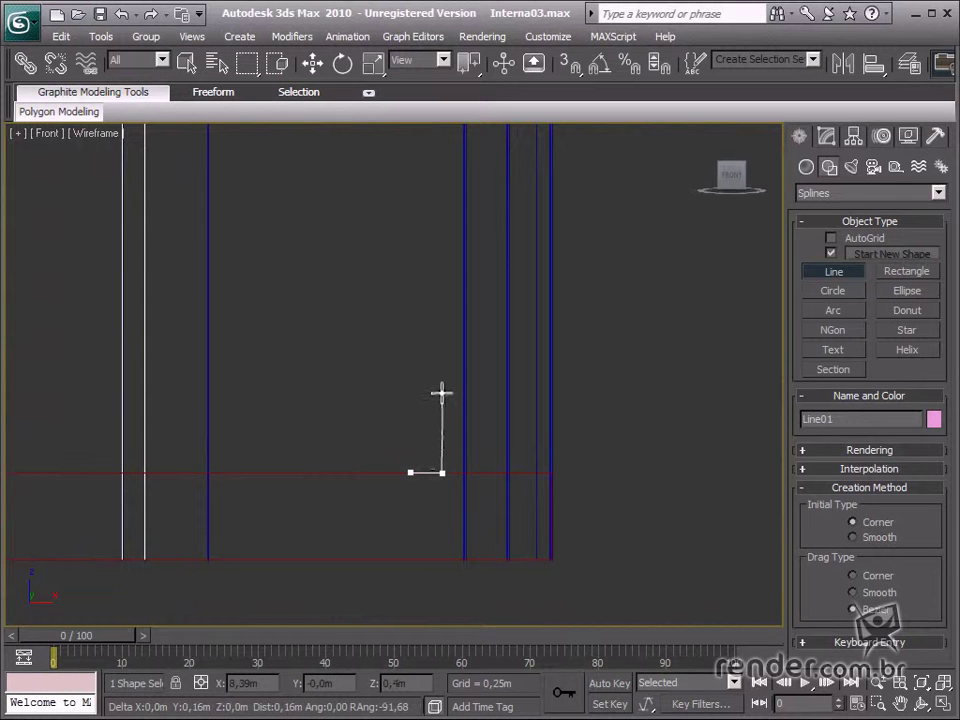
left_click(441, 392)
left_click_drag(414, 424, 412, 436)
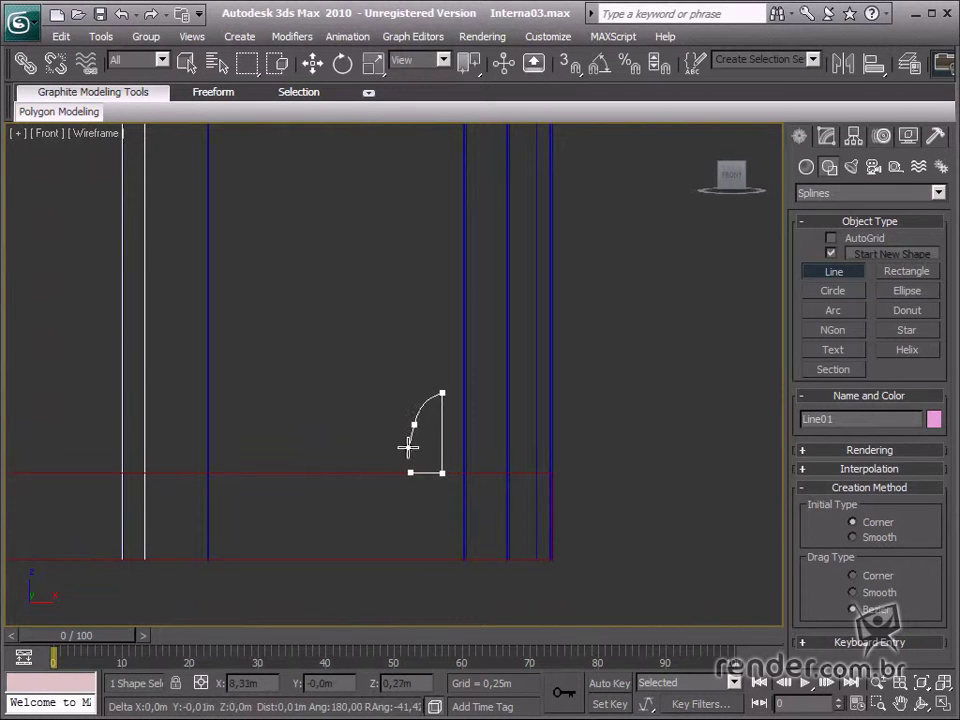
left_click(410, 472)
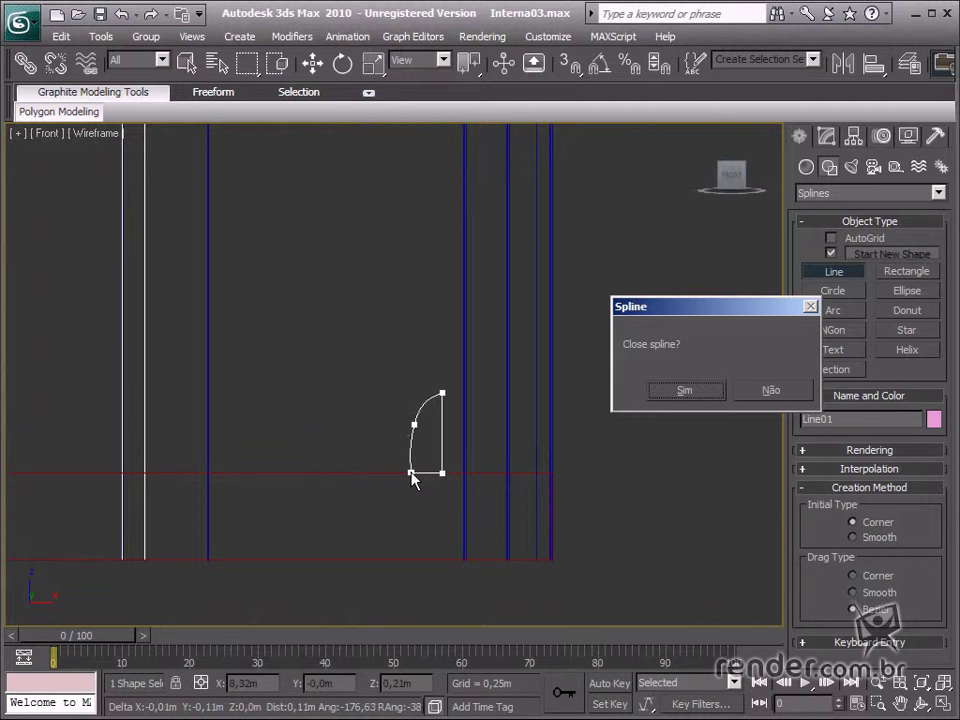
left_click(685, 391)
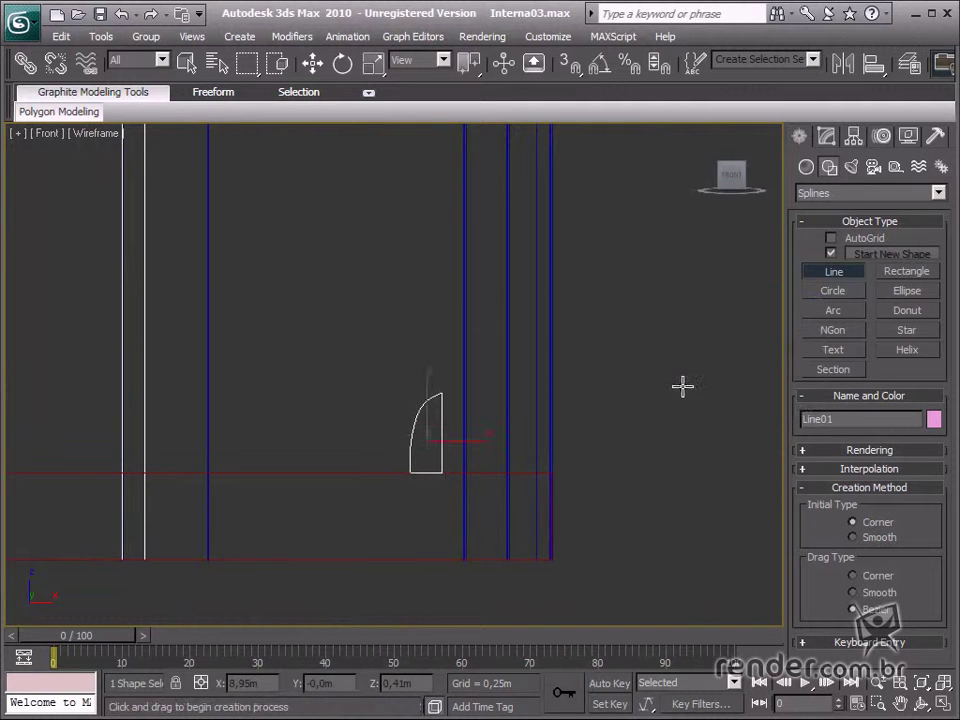
- Move the profile along X to about 9.06 m, clear of the building, and name it perfil
left_click(323, 64)
scroll(480, 439, "down", 4)
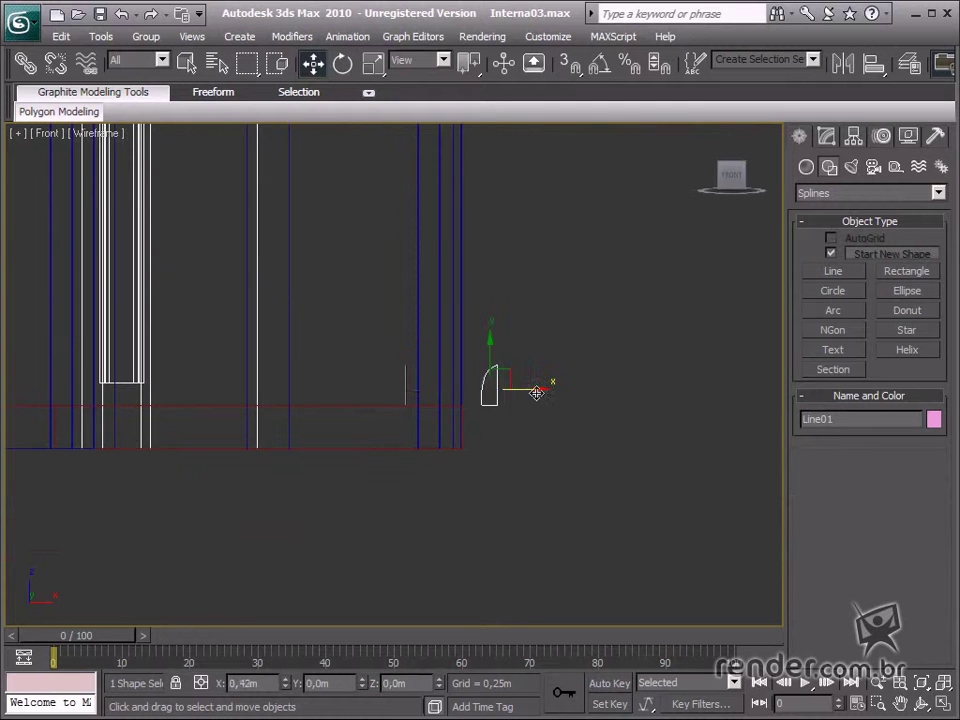
left_click_drag(537, 393, 597, 396)
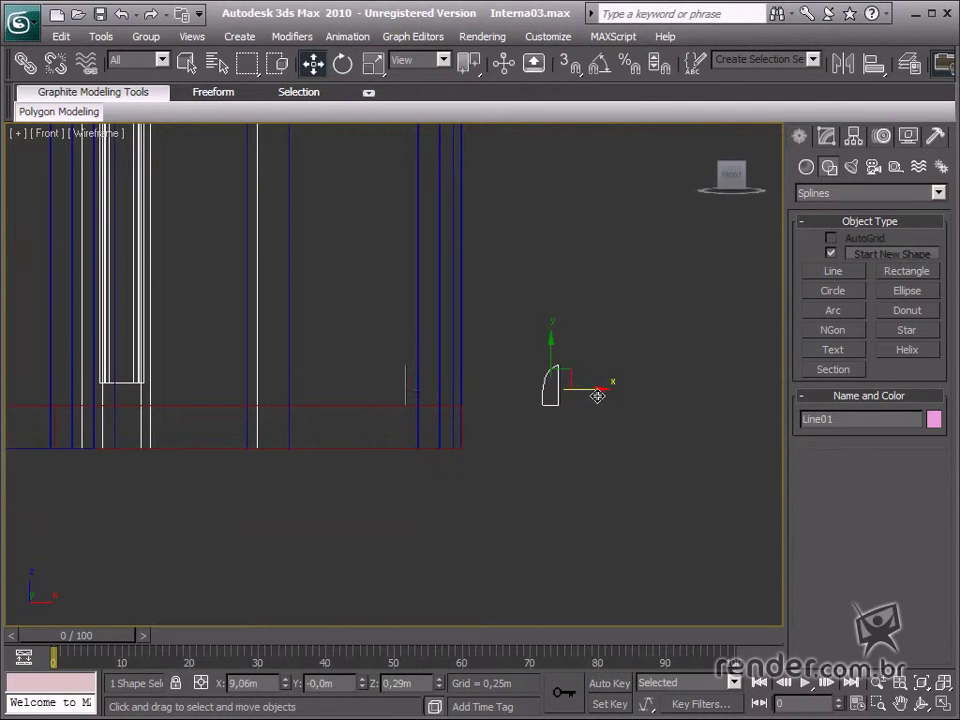
left_click(873, 419)
key("p")
key("r")
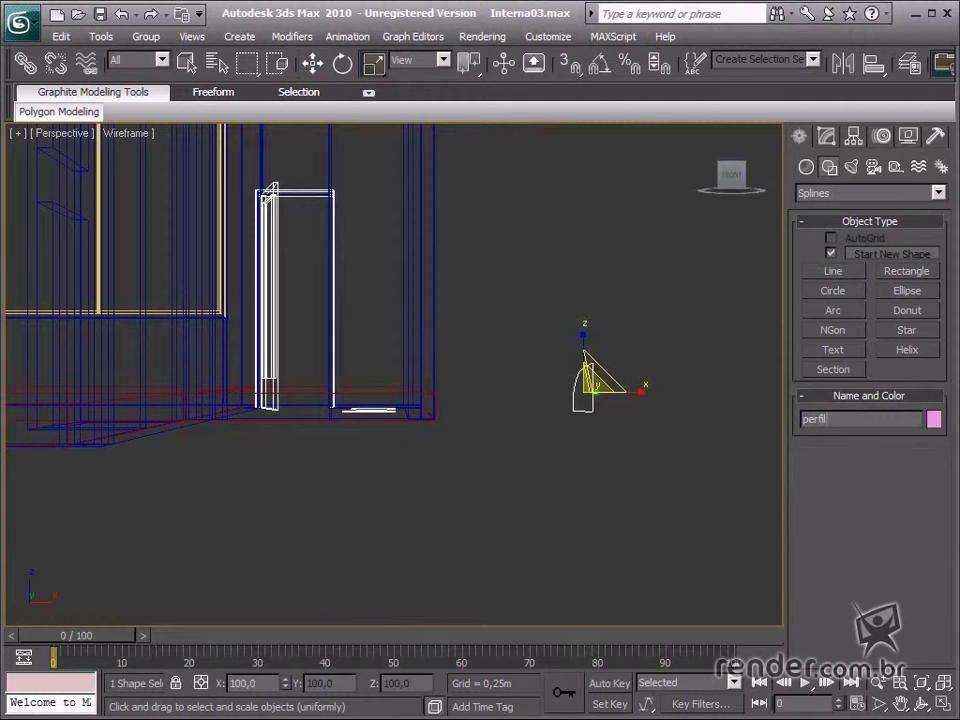
- With 3D snap on, trace a closed line through the top inner corners of the main room's walls, following the column's outline
left_click(940, 705)
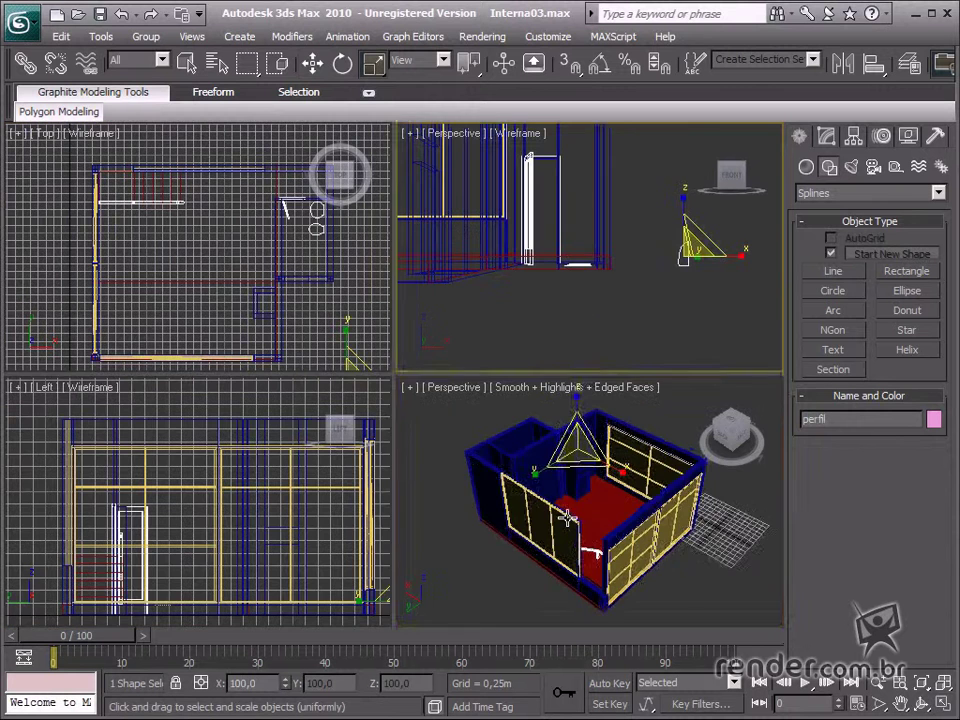
mouse_move(582, 523)
middle_mouse_down("alt")
mouse_move(617, 530)
mouse_move(605, 539)
mouse_move(741, 529)
mouse_move(561, 536)
mouse_move(626, 510)
mouse_move(571, 543)
mouse_move(650, 553)
middle_mouse_up("alt")
key("alt+w")
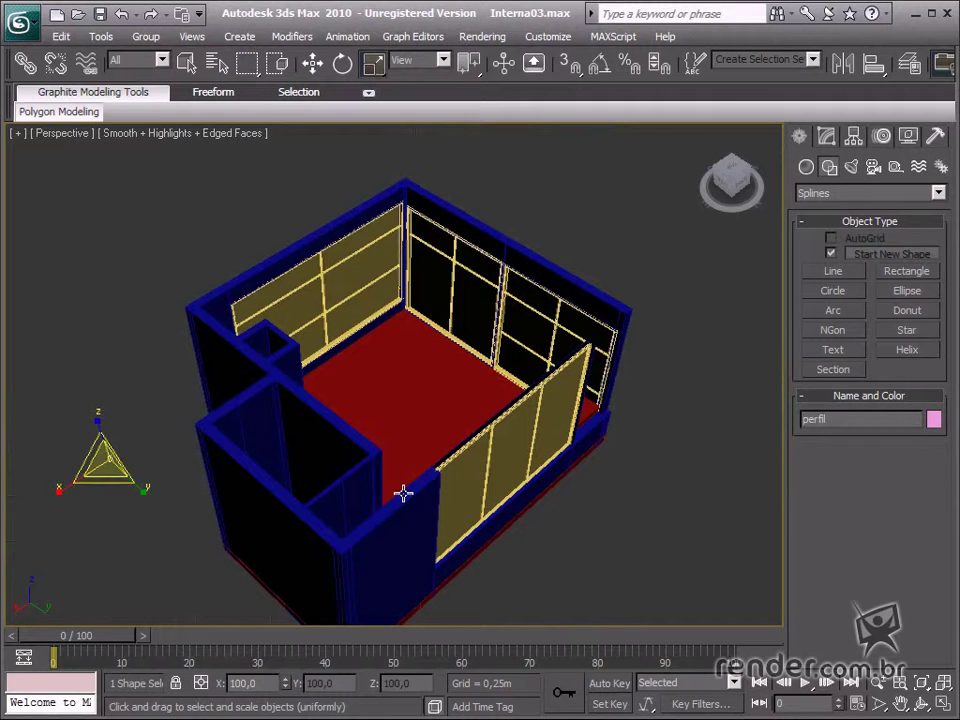
left_click(843, 273)
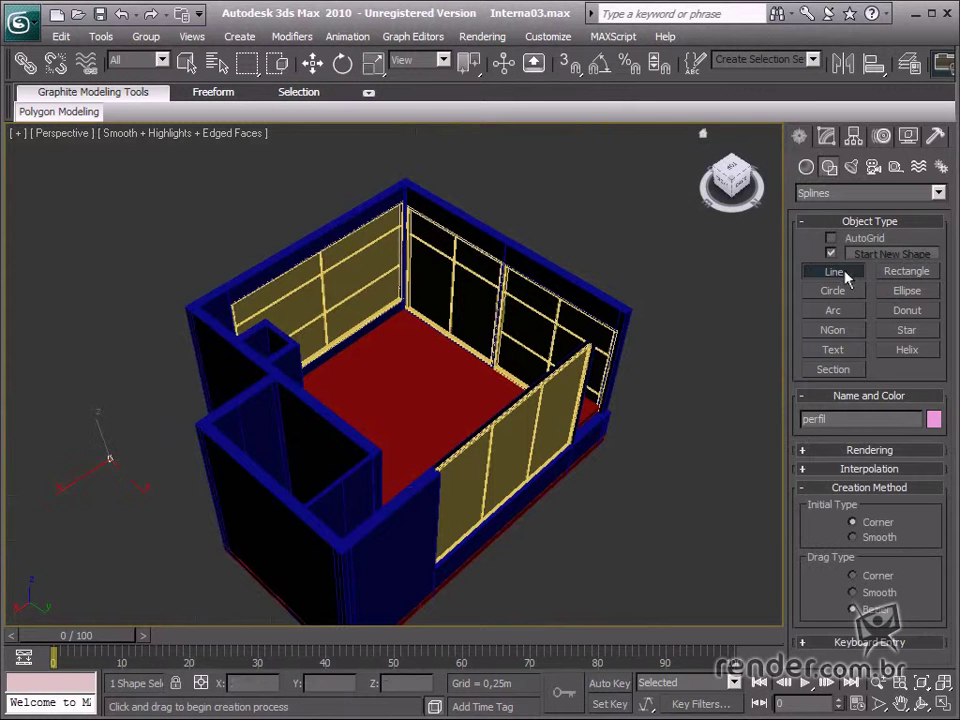
left_click(568, 64)
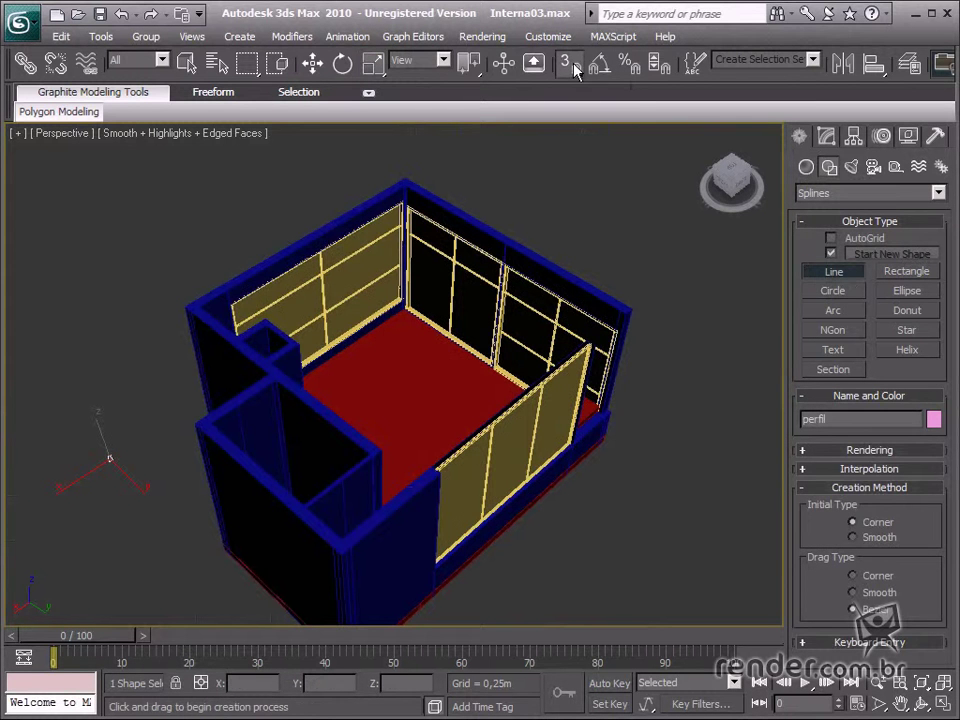
left_click(404, 183)
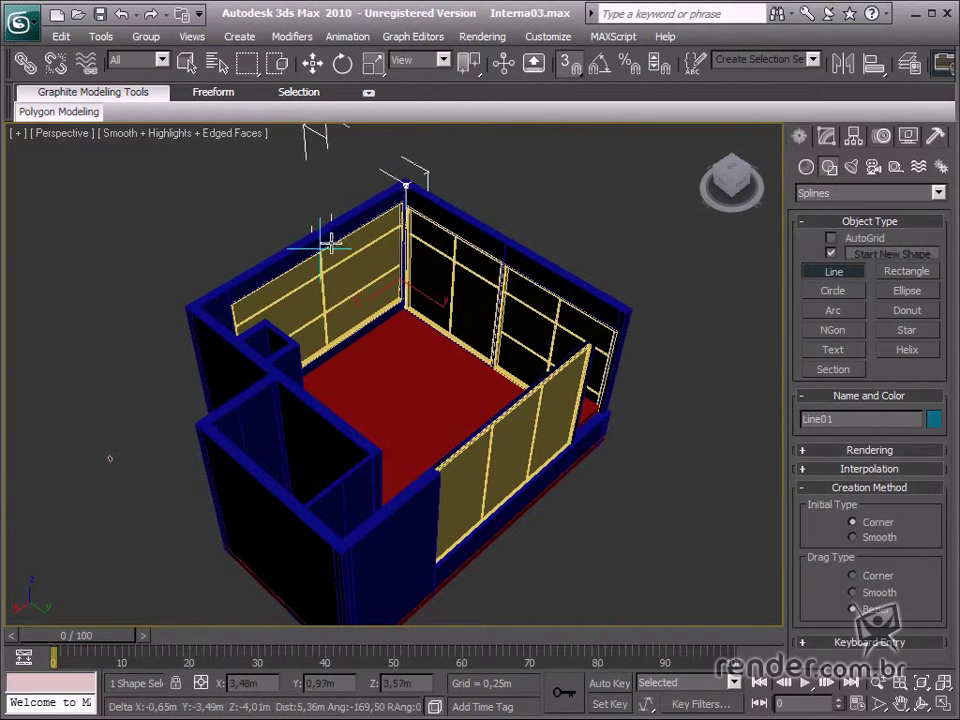
left_click(200, 305)
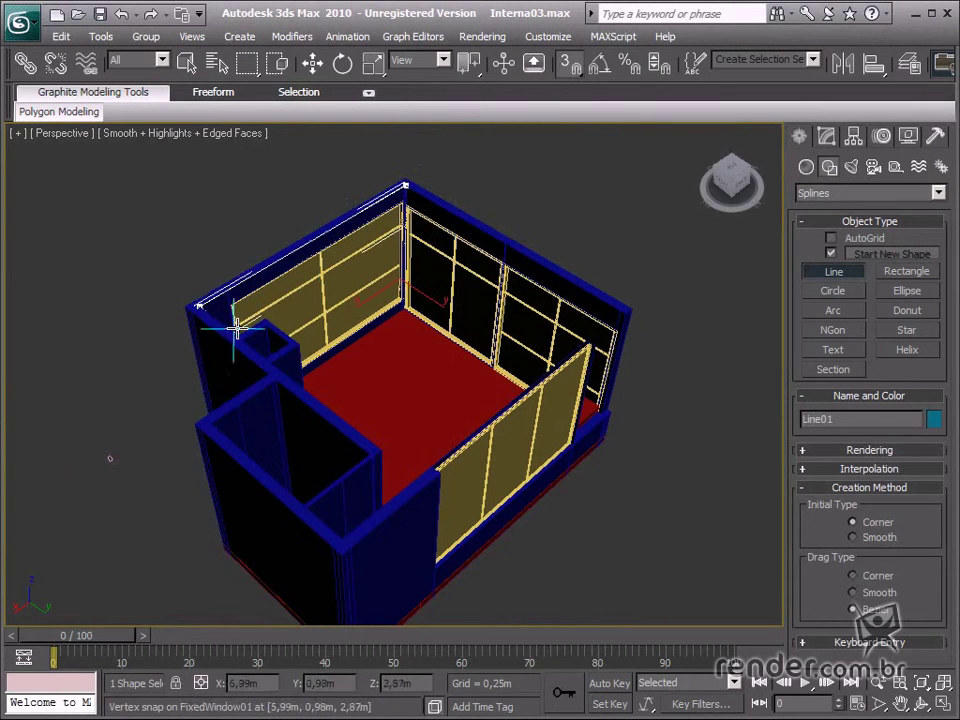
left_click(237, 334)
left_click(265, 319)
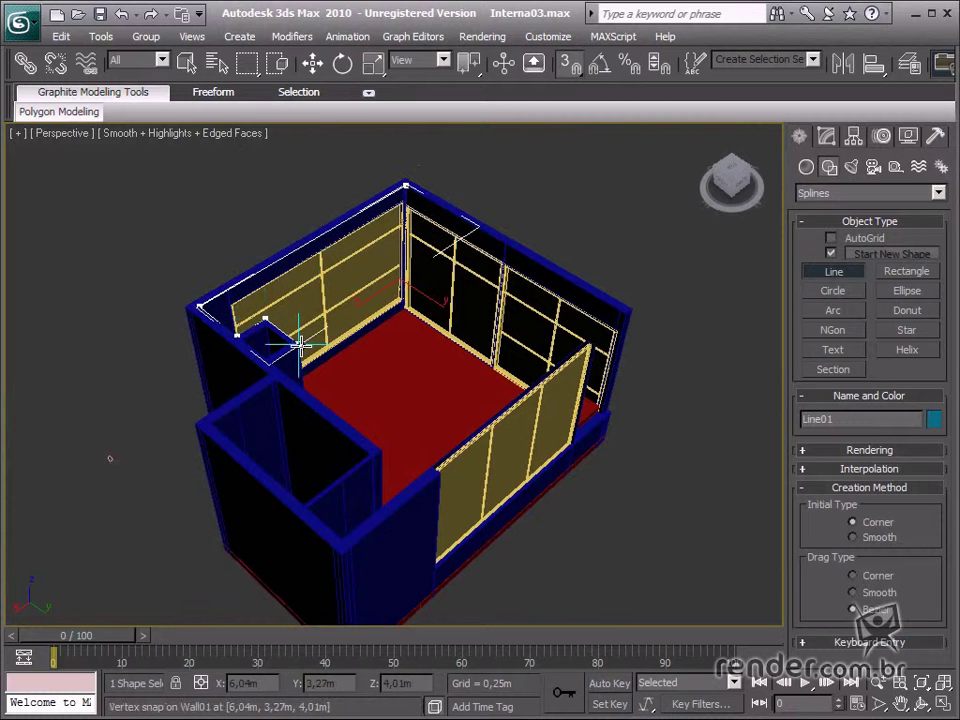
left_click(298, 345)
left_click(270, 362)
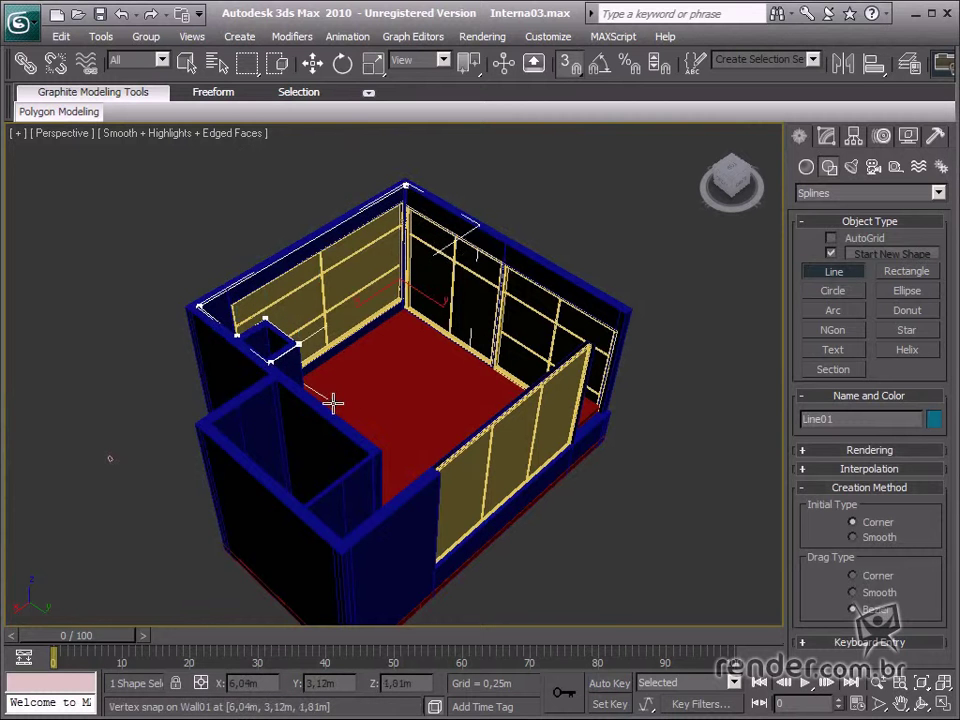
left_click(381, 447)
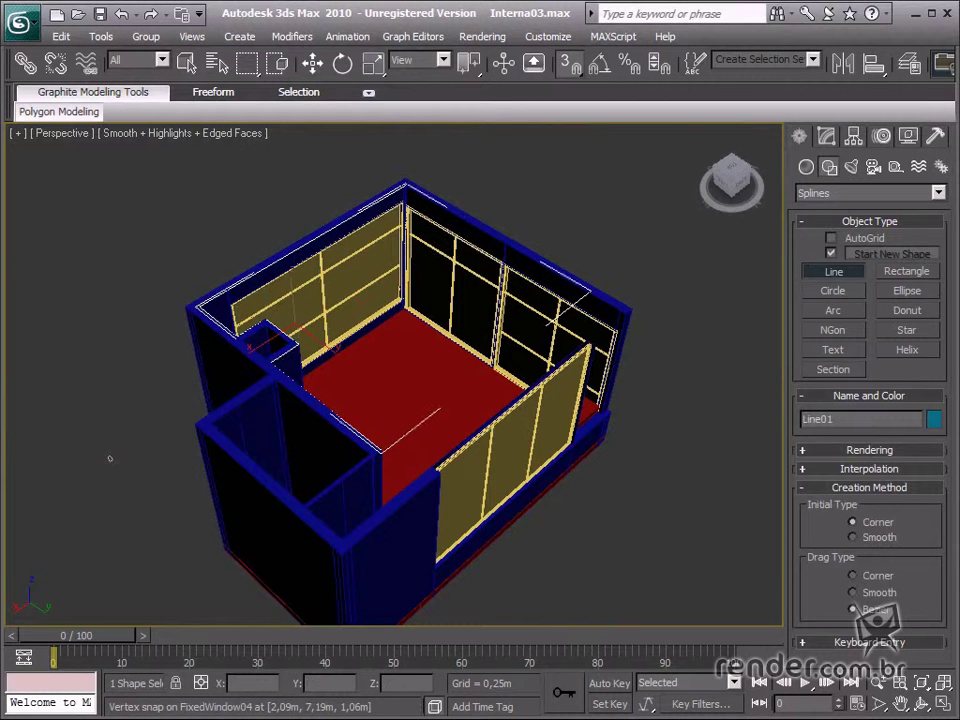
left_click(311, 65)
- Apply a Bevel Profile modifier to the traced wall line and pick the perfil shape as its profile
middle_click_drag(470, 291, 491, 360, "alt")
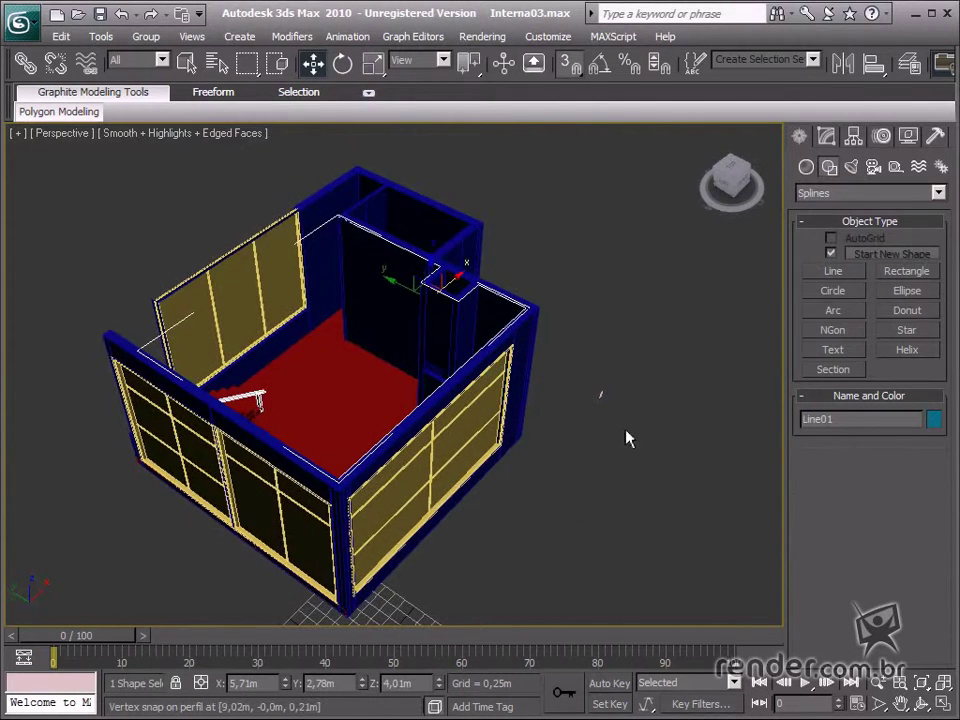
left_click(826, 136)
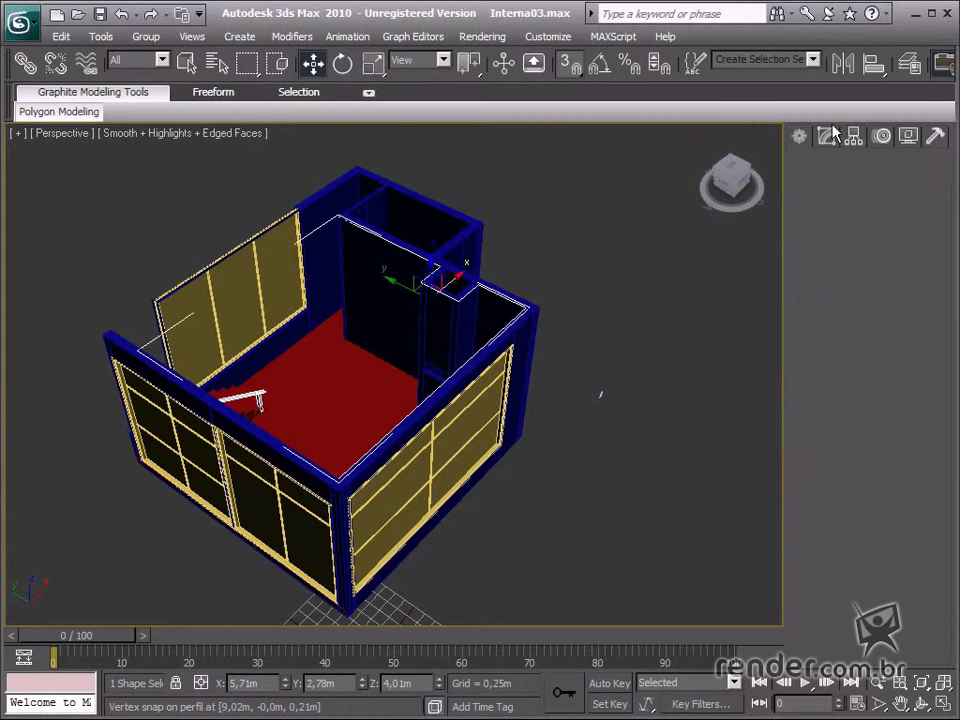
left_click(940, 188)
scroll(940, 290, "down", 6)
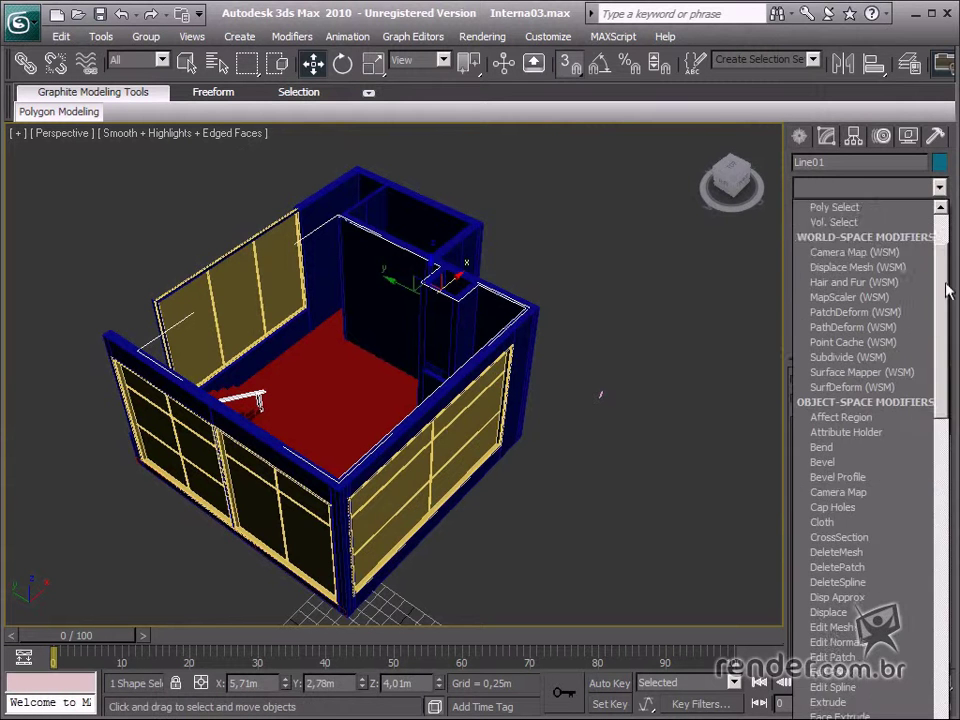
left_click(838, 402)
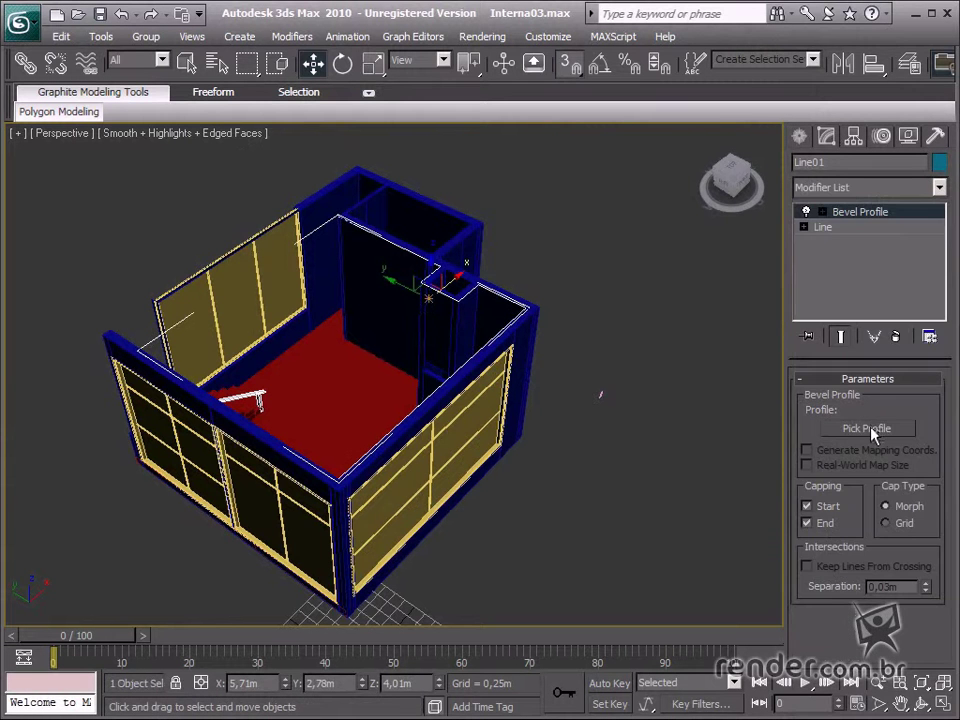
left_click(867, 429)
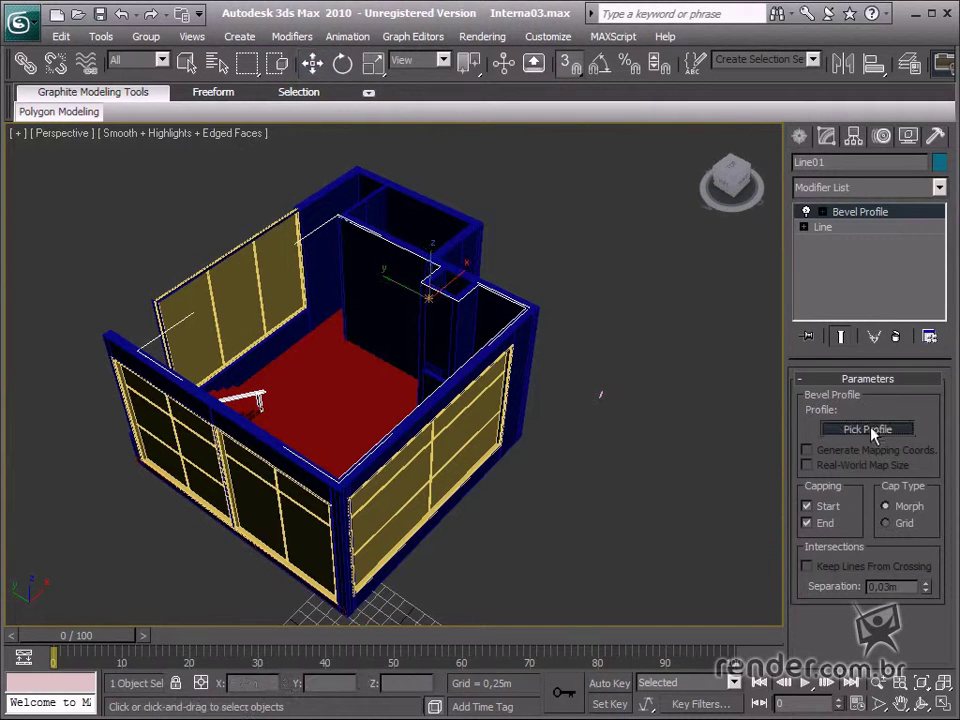
left_click(600, 395)
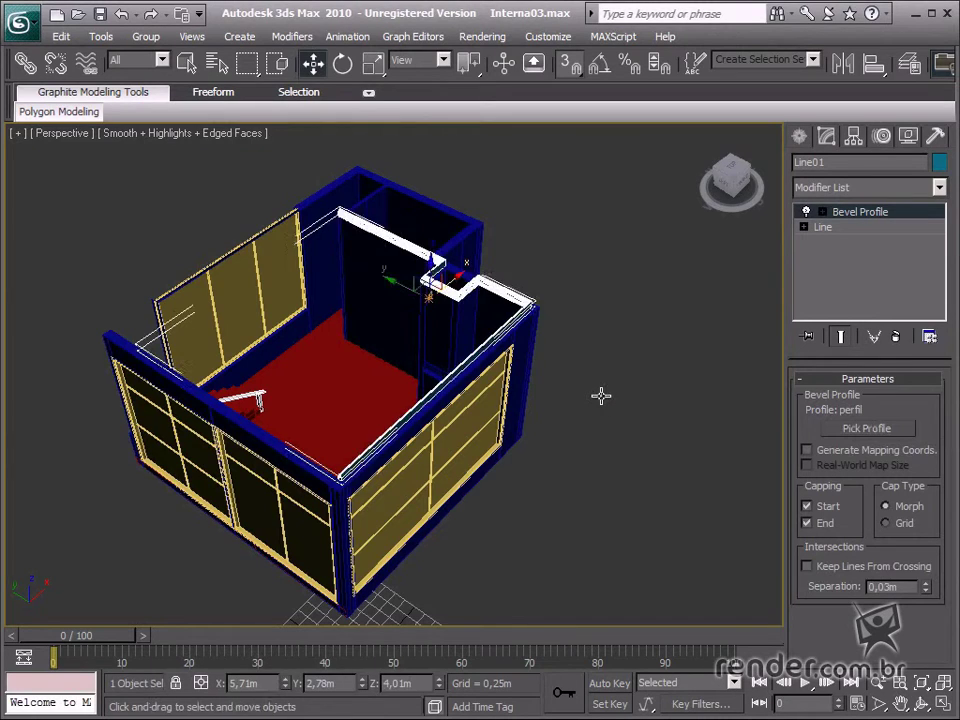
- Try moving the moulding along X to about 5.59 m
key("w")
middle_click_drag(583, 437, 785, 425, "alt")
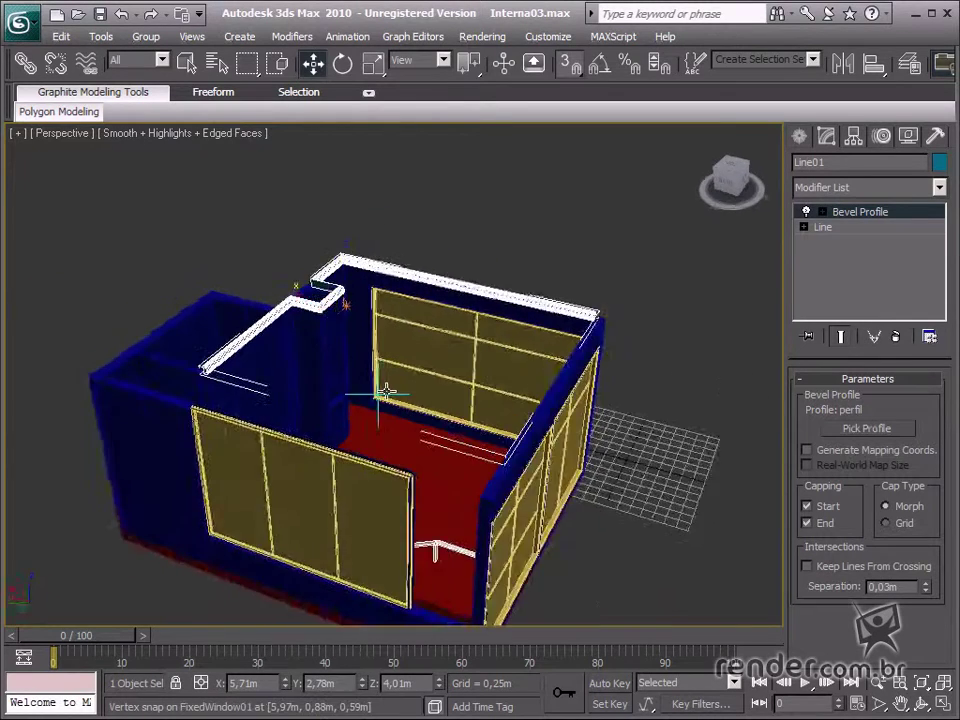
scroll(384, 392, "up", 4)
middle_click_drag(298, 355, 568, 409, "alt")
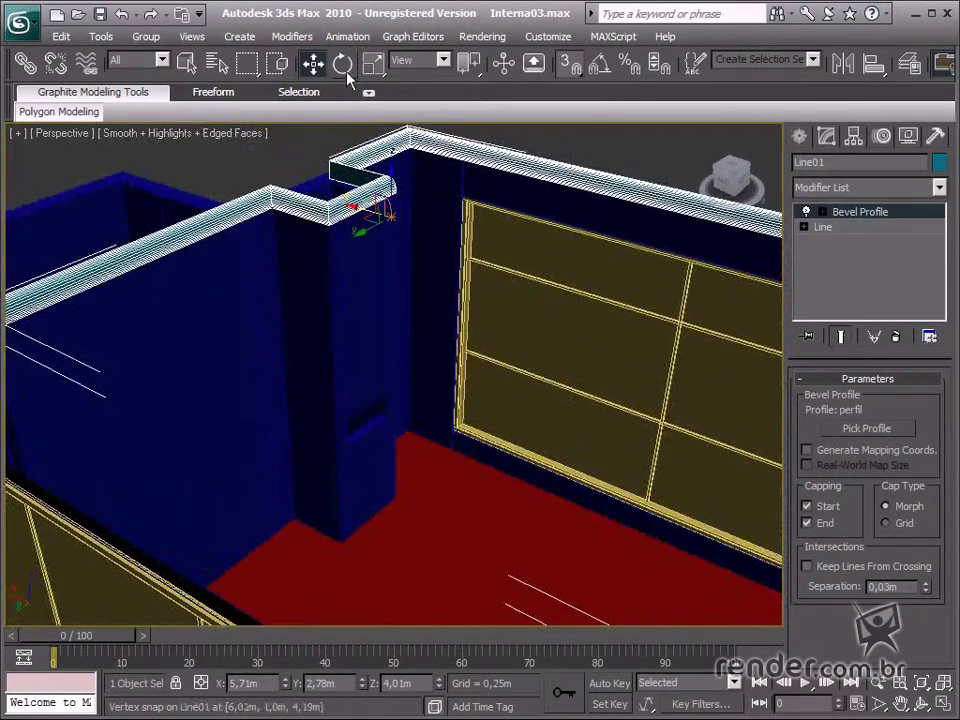
middle_click_drag(467, 306, 667, 378)
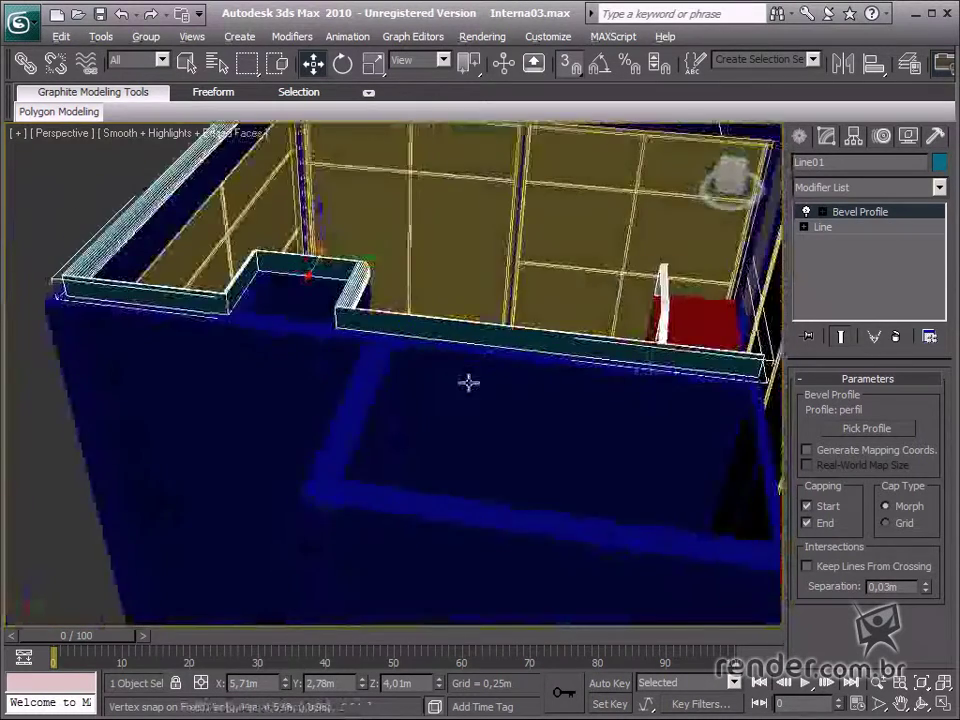
middle_click_drag(467, 381, 583, 403, "alt")
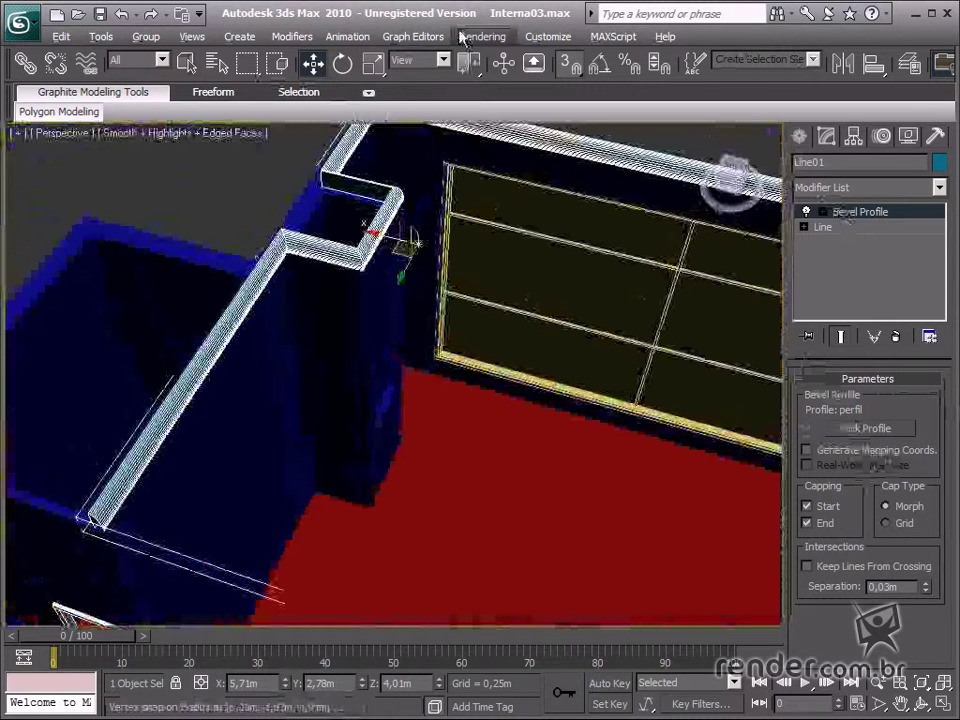
left_click_drag(372, 232, 398, 234)
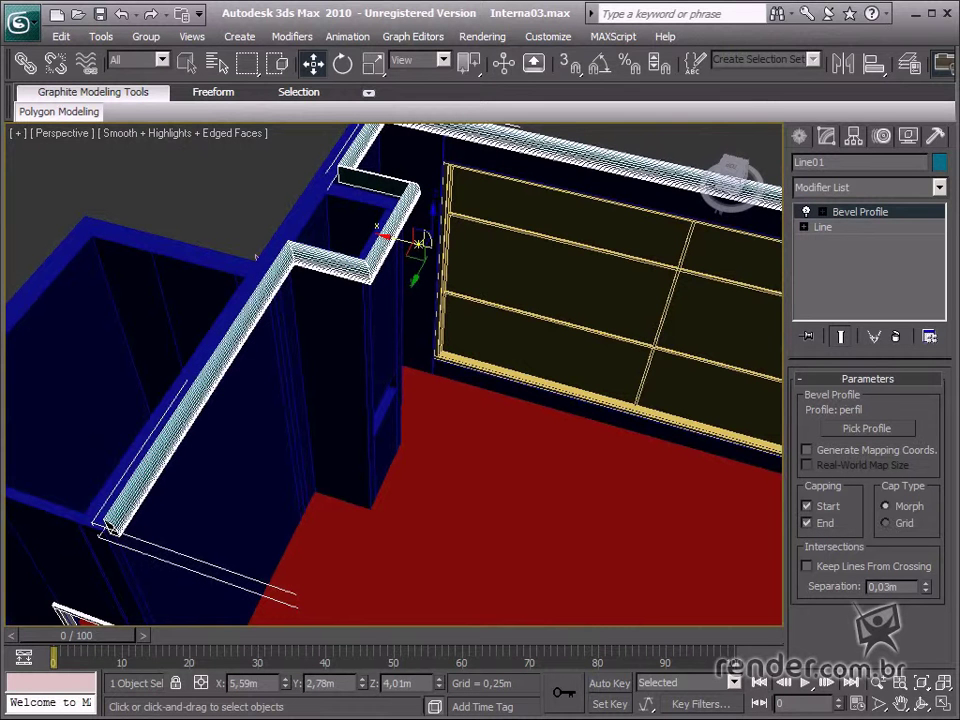
left_click(888, 211)
- Lower the moulding along Z to about 0.26 m so it sits at floor level as a baseboard
left_click_drag(419, 210, 424, 455)
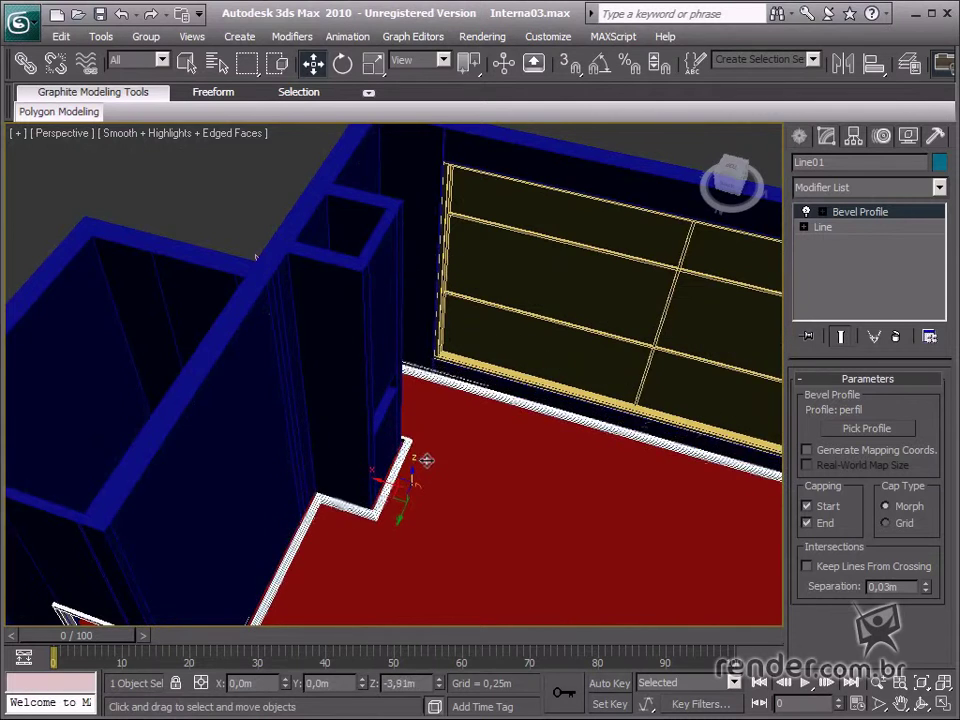
middle_click_drag(431, 456, 446, 474, "alt")
scroll(446, 474, "up", 3)
middle_click_drag(478, 574, 570, 640)
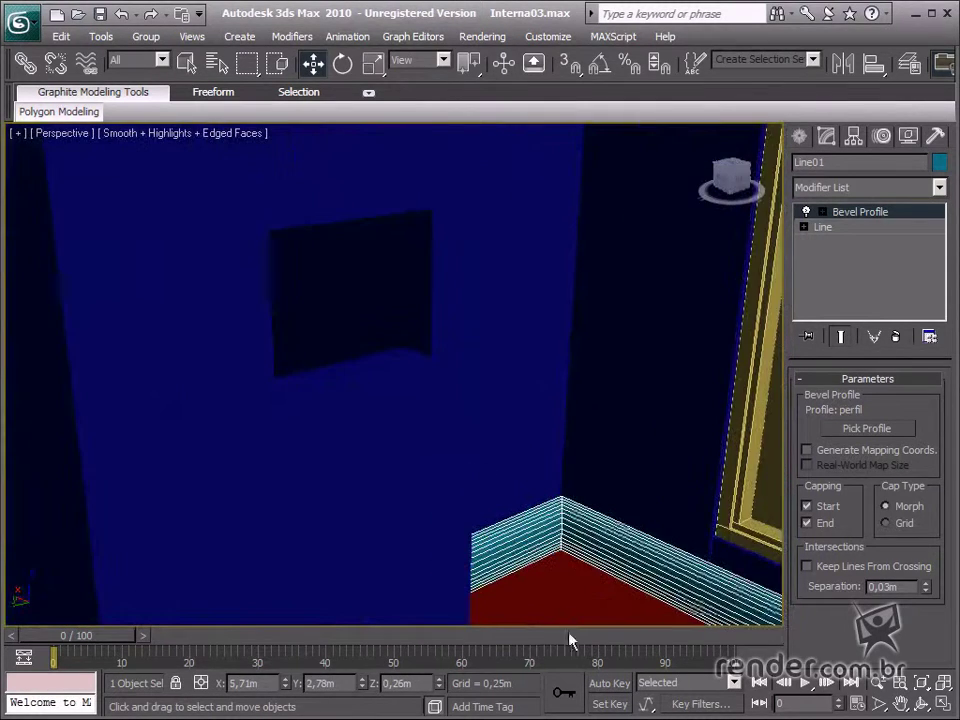
- Fit the baseboard against the column and floor by moving it to about 5.63 m in X and 0.23 m in Z
mouse_move(502, 492)
middle_mouse_down()
mouse_move(373, 221)
mouse_move(450, 165)
middle_mouse_up()
middle_click_drag(313, 398, 369, 351)
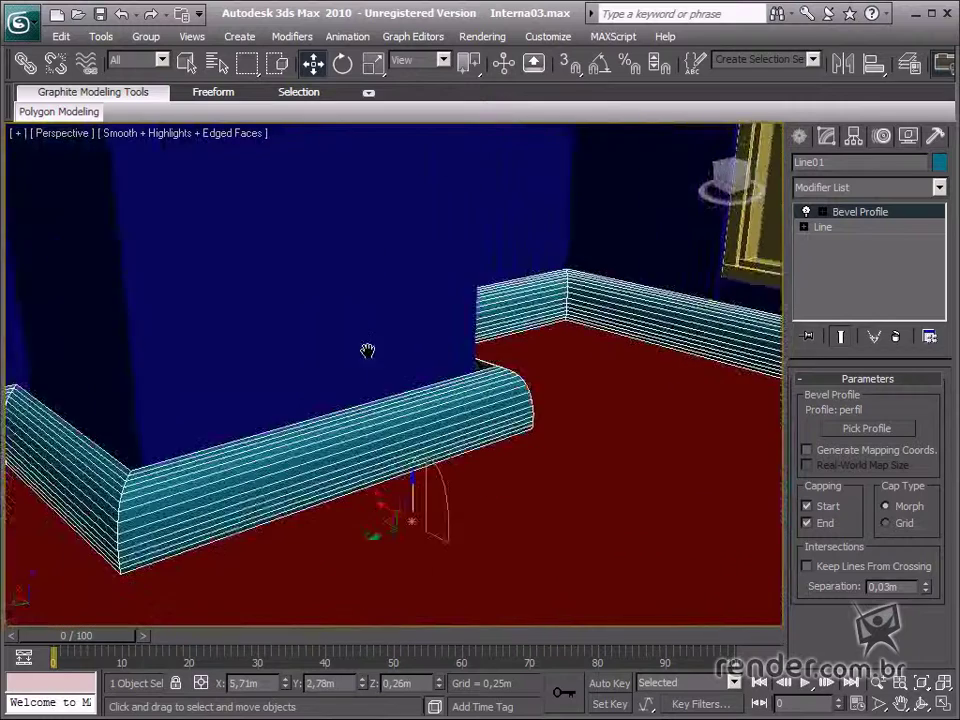
mouse_move(322, 431)
middle_mouse_down("alt")
mouse_move(375, 454)
mouse_move(420, 445)
middle_mouse_up("alt")
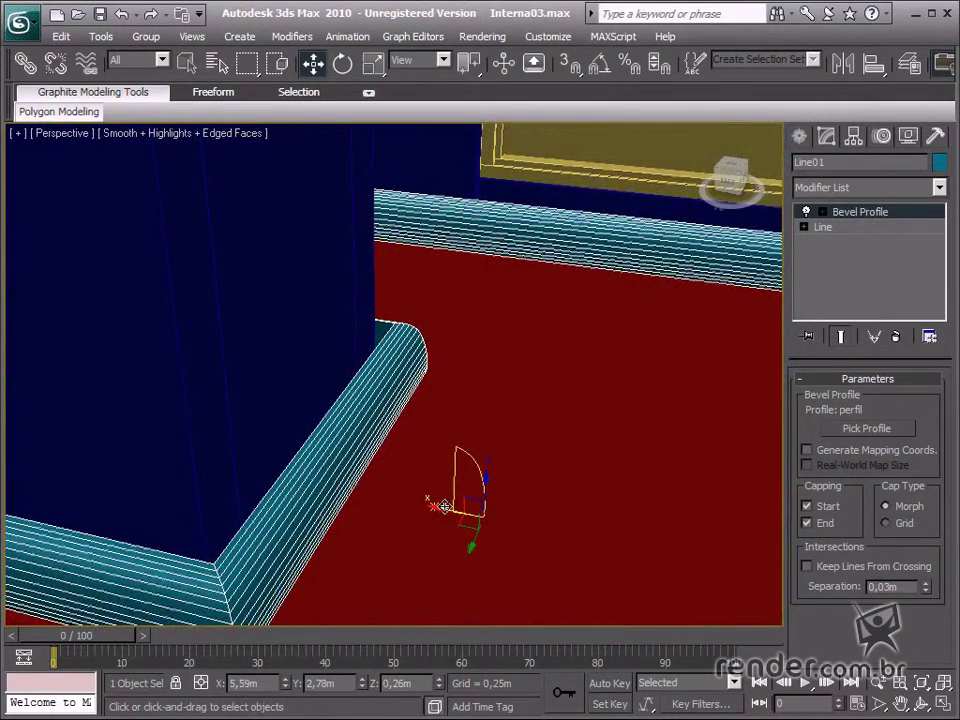
middle_click_drag(444, 507, 430, 503, "alt")
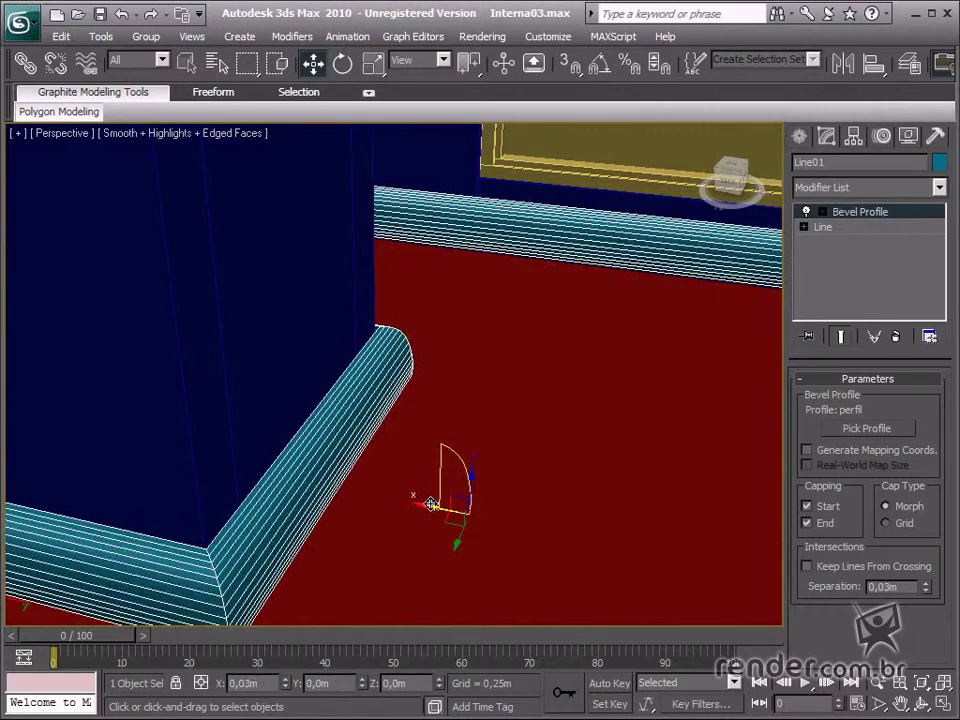
middle_click_drag(424, 572, 401, 506, "alt")
middle_click_drag(565, 512, 466, 436, "alt")
middle_click_drag(453, 485, 357, 512, "alt")
scroll(341, 508, "up", 3)
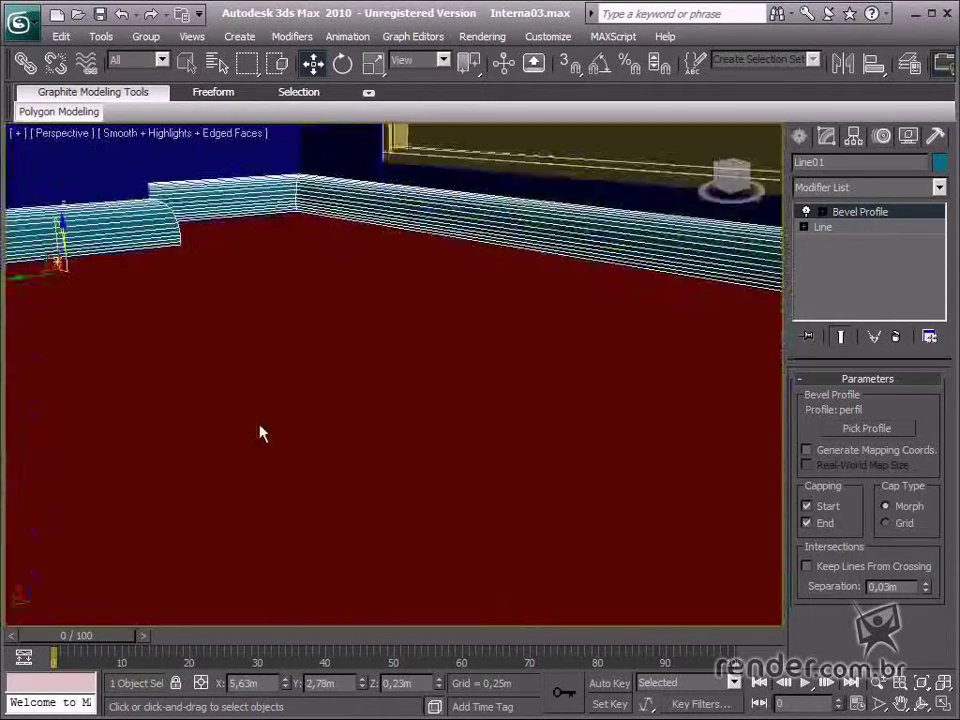
- Turn off the edged faces display in the perspective view and inspect the baseboard around the column and below the windows
middle_click_drag(261, 431, 330, 515)
middle_click_drag(178, 476, 312, 425, "alt")
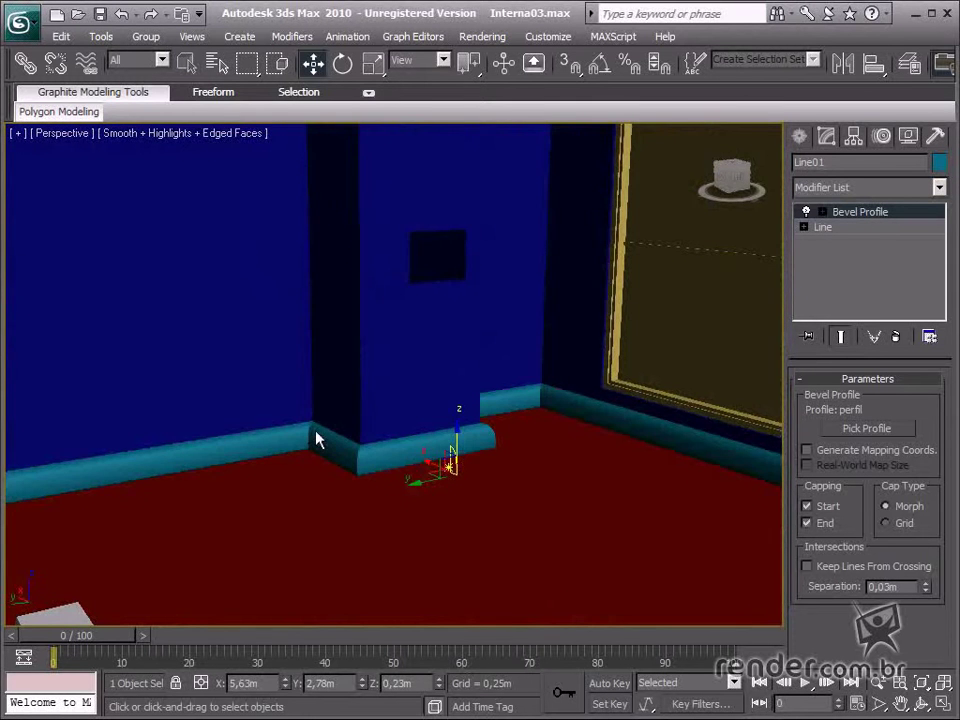
key("F4")
scroll(414, 478, "down", 1)
scroll(414, 478, "up", 1)
middle_click_drag(439, 493, 525, 530, "alt")
scroll(461, 490, "up", 2)
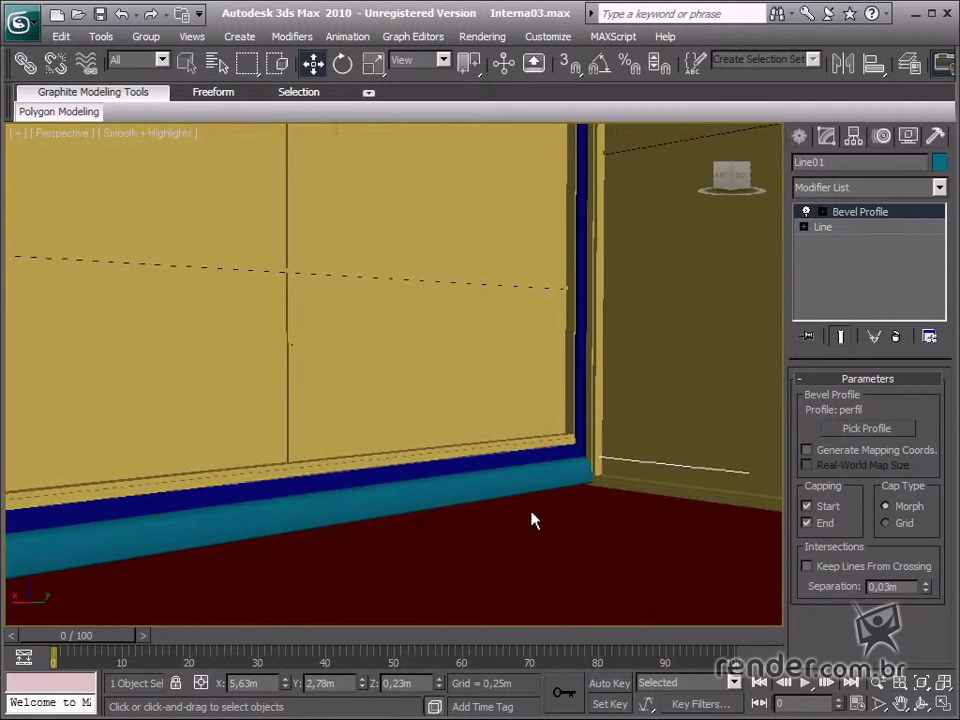